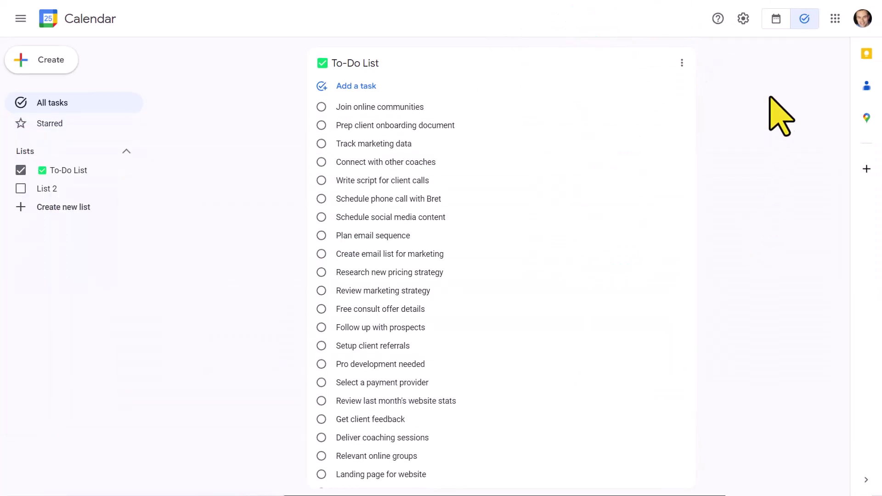
# Step: Switch to the Calendar view and then back to the Tasks board
pyautogui.click(775, 19)
pyautogui.click(632, 19)
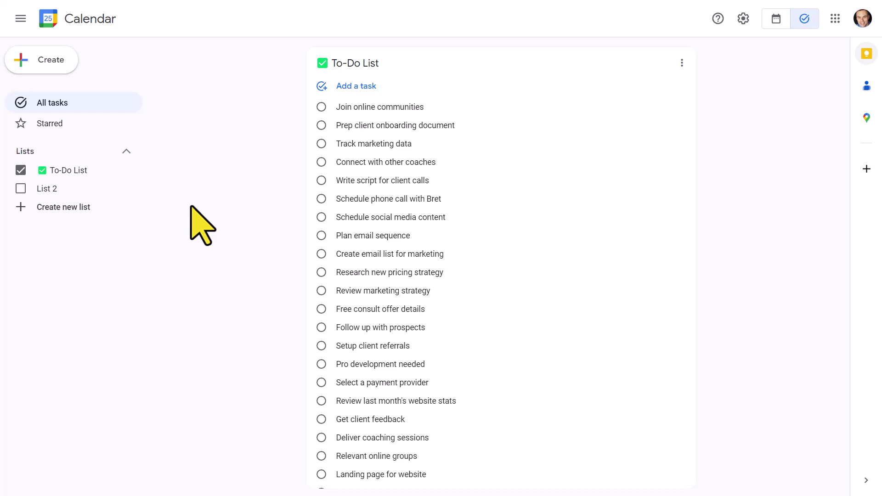
pyautogui.click(20, 188)
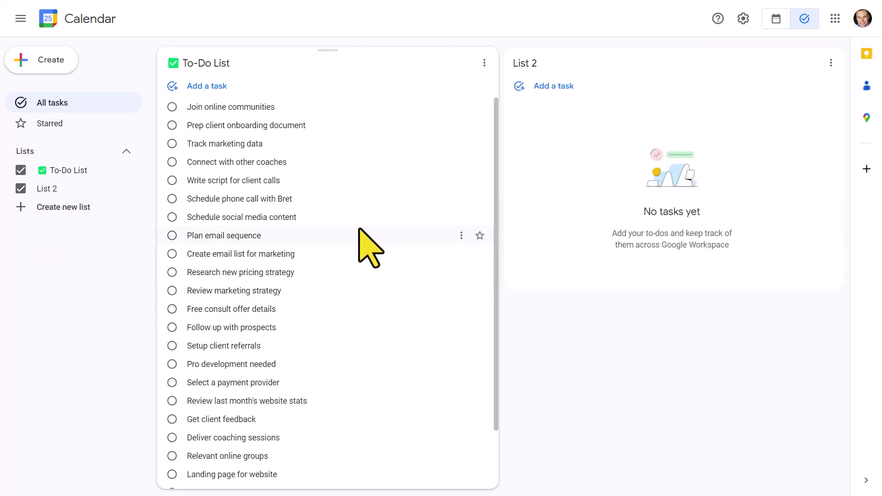
pyautogui.moveTo(331, 180)
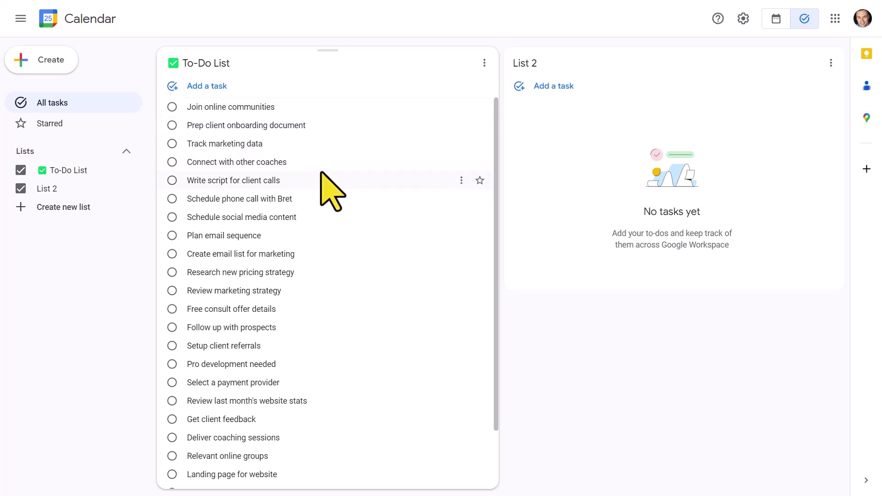
pyautogui.scroll(-3, 328, 193)
pyautogui.scroll(3, 335, 283)
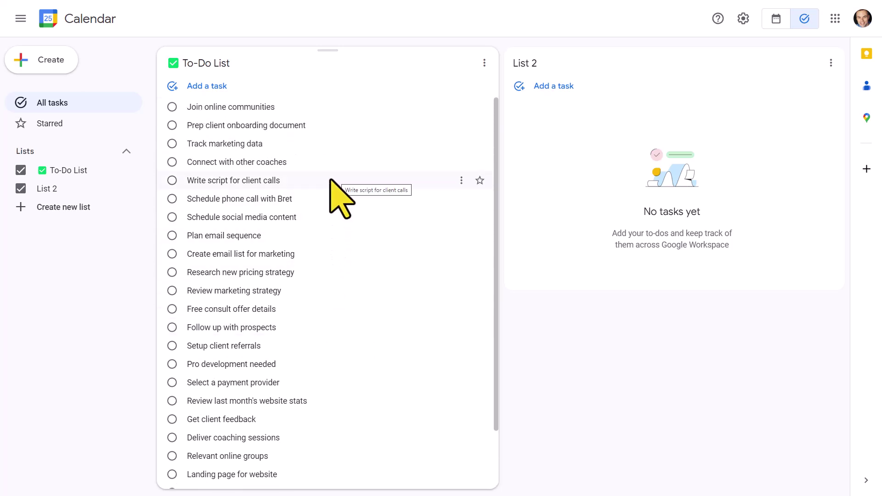
pyautogui.scroll(-3, 338, 196)
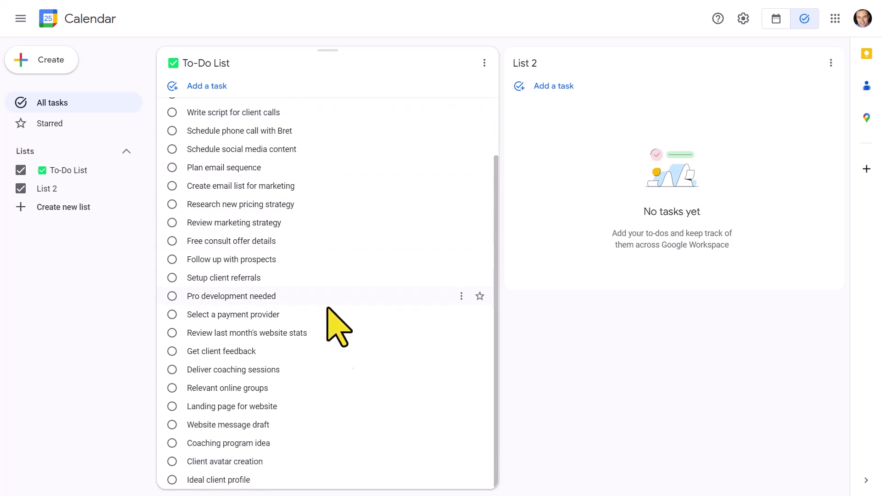
pyautogui.scroll(1, 342, 345)
pyautogui.scroll(1, 345, 360)
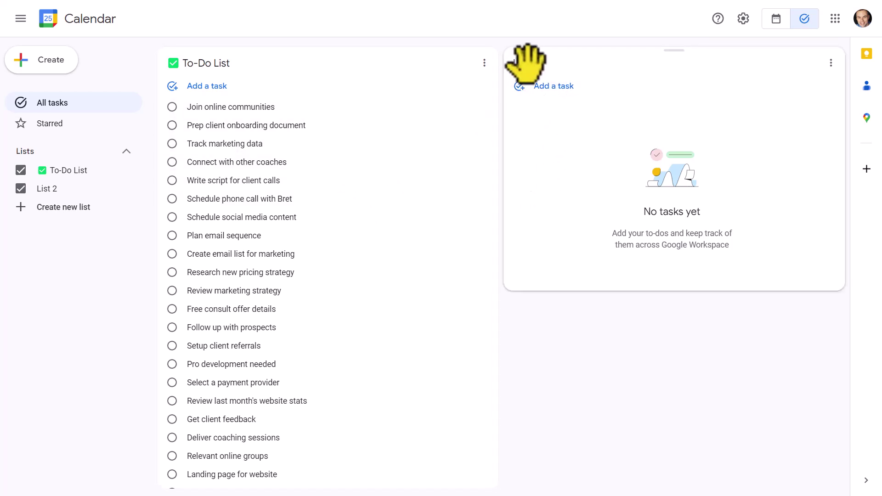
# Step: Rename List 2 to 'Important', adding a target emoji from the emoji picker
pyautogui.click(830, 63)
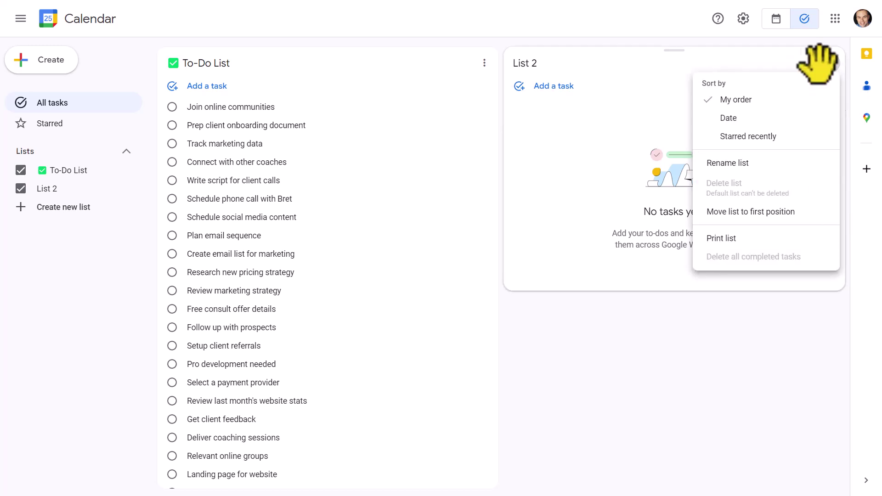
pyautogui.click(728, 163)
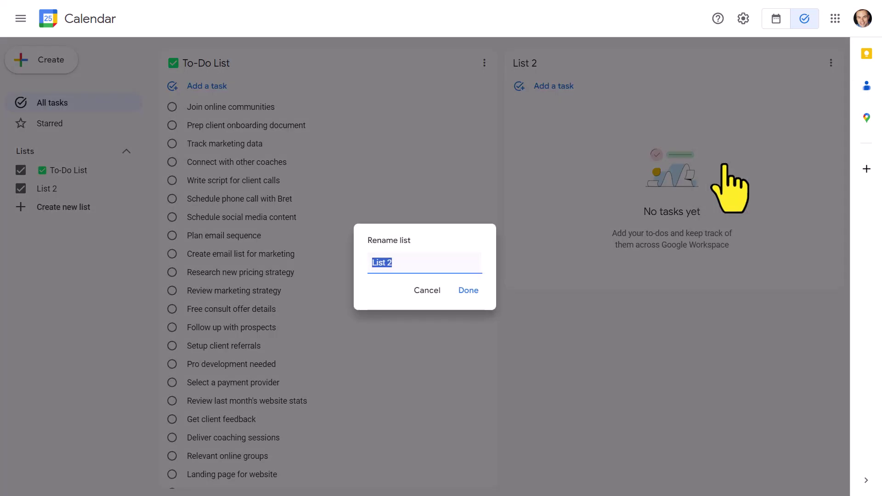
pyautogui.press('super+period')
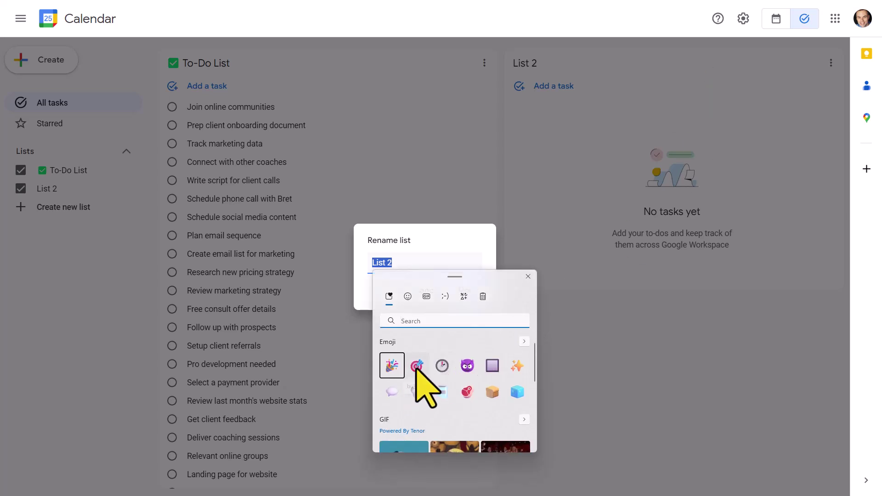
pyautogui.click(528, 276)
pyautogui.write('Important')
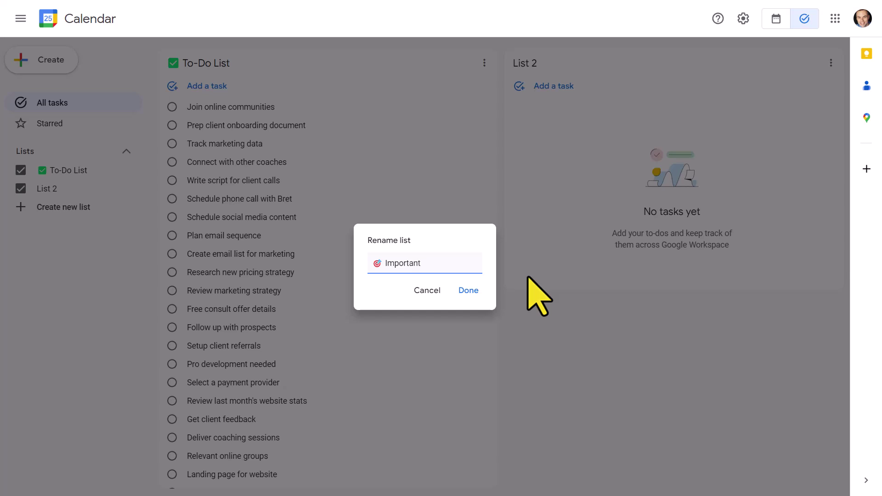
pyautogui.press('Return')
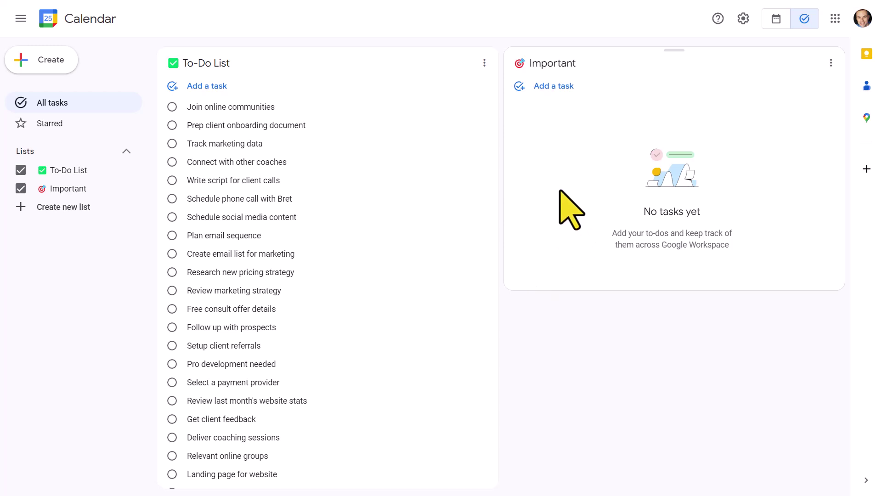
# Step: Add a new list named 'Urgent' that starts with a clock emoji
pyautogui.click(64, 207)
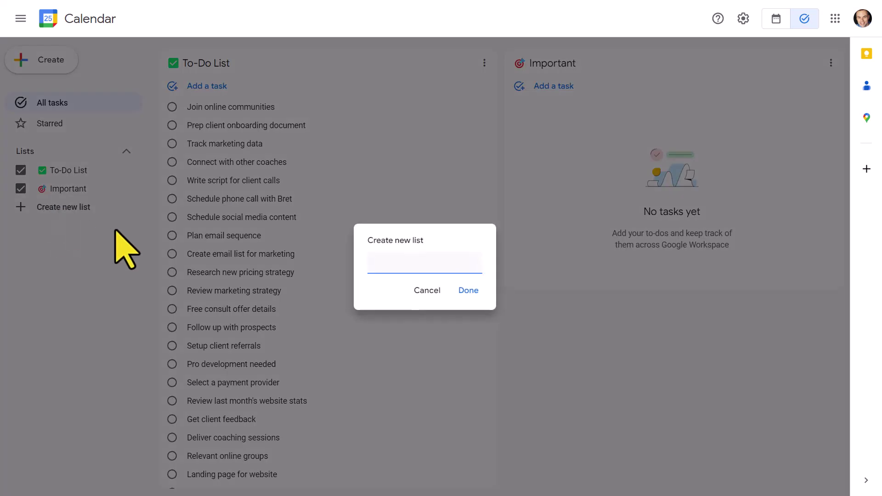
pyautogui.press('super+period')
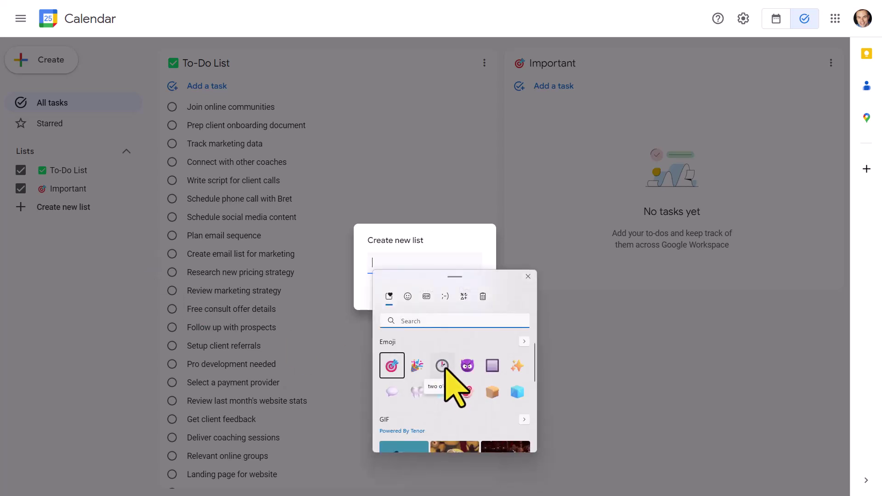
pyautogui.click(442, 366)
pyautogui.write('🕑 Urgent')
pyautogui.click(528, 276)
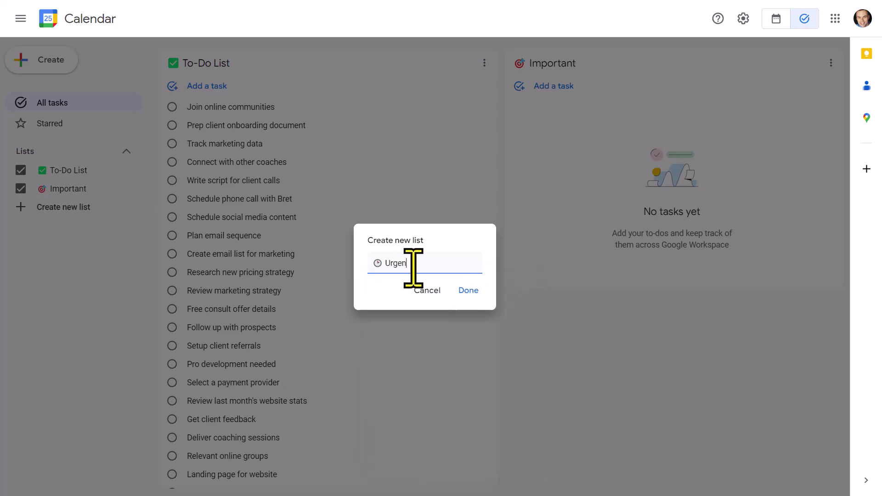
pyautogui.click(463, 292)
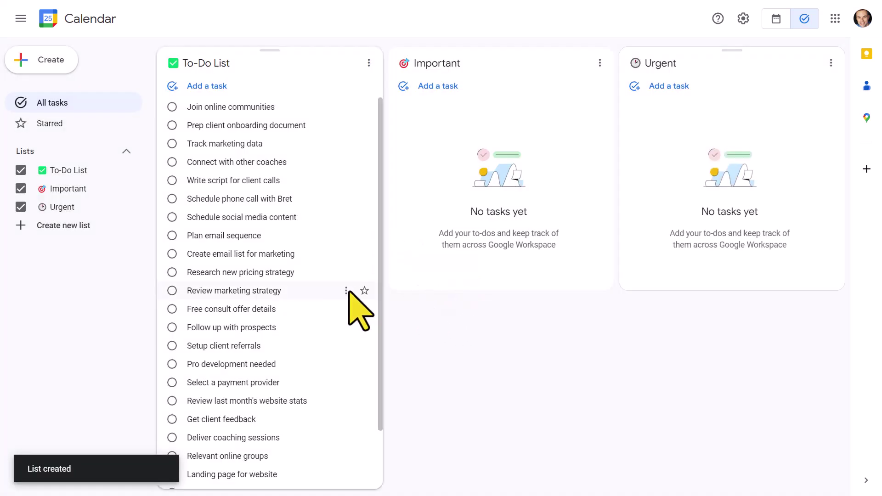
# Step: Add a fourth list named 'FUN' that starts with a party emoji
pyautogui.click(63, 225)
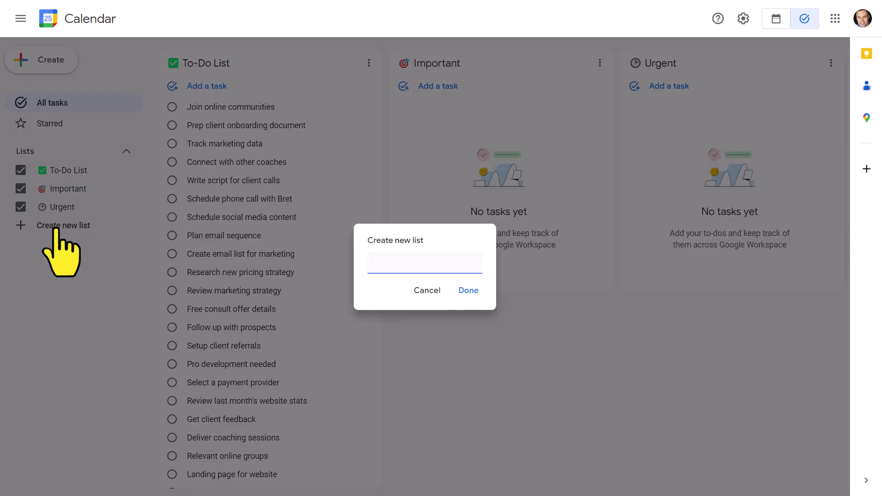
pyautogui.press('super+period')
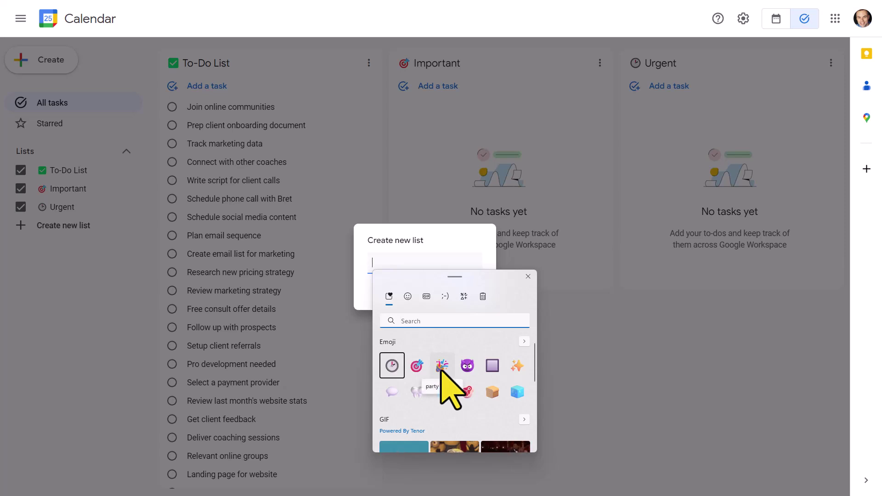
pyautogui.click(528, 277)
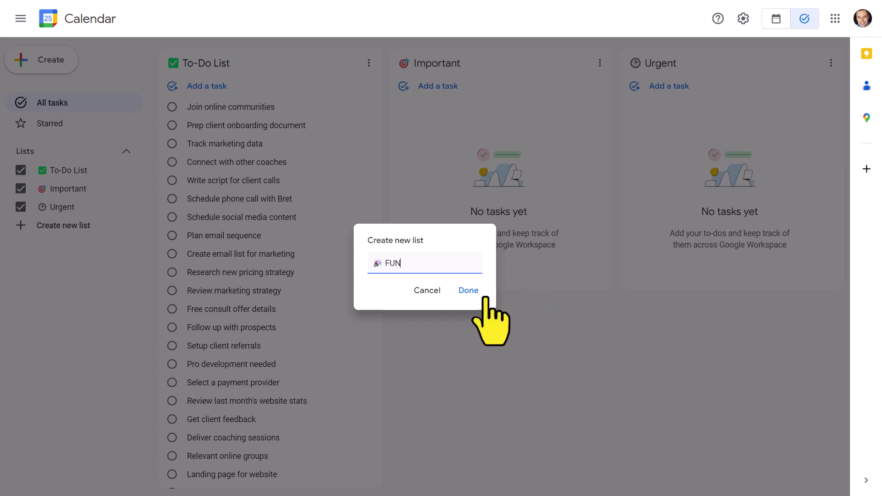
pyautogui.click(468, 290)
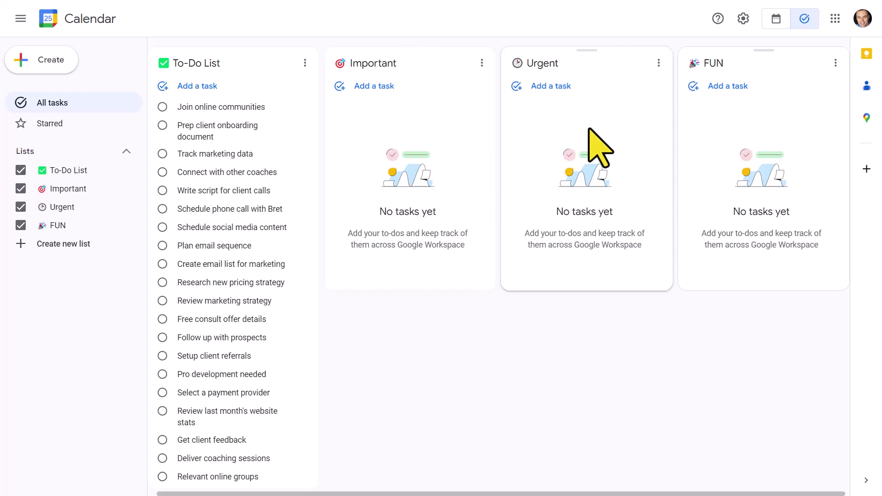
pyautogui.moveTo(215, 154)
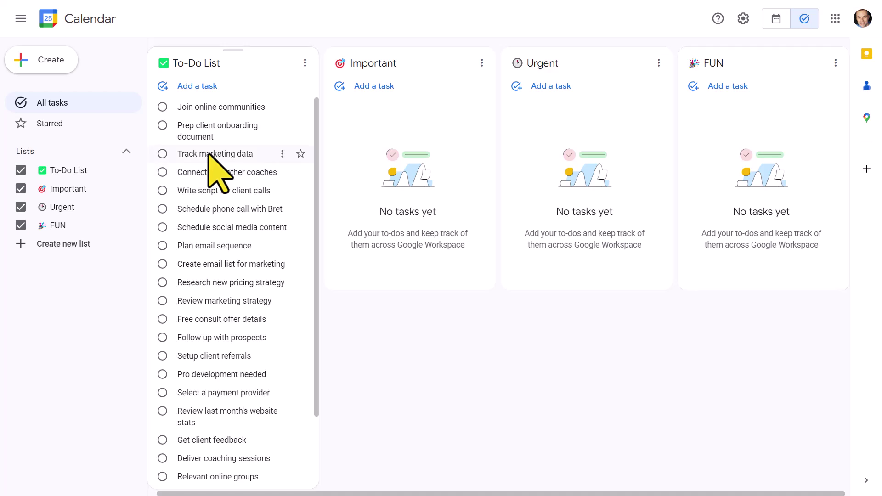
# Step: Move Track marketing data to Important, both call tasks to Urgent, Connect with other coaches to FUN
pyautogui.moveTo(208, 155); pyautogui.dragTo(362, 109)
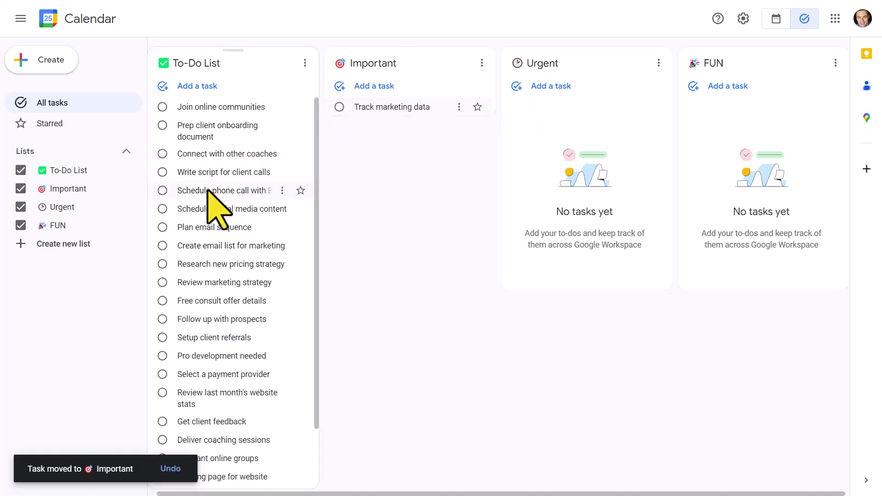
pyautogui.moveTo(207, 191); pyautogui.dragTo(545, 117)
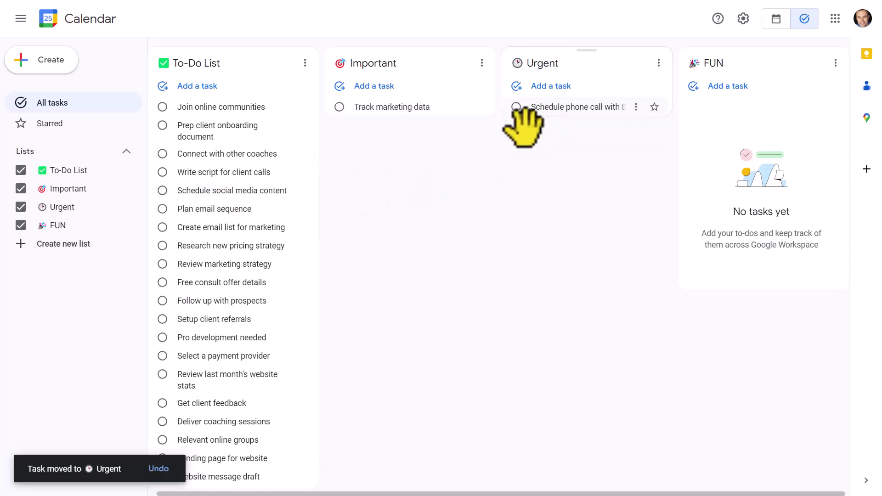
pyautogui.moveTo(220, 172); pyautogui.dragTo(528, 110)
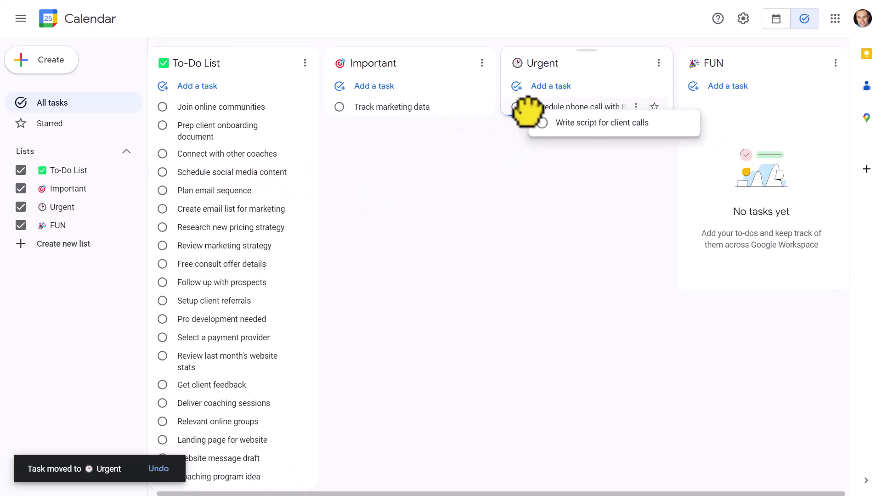
pyautogui.moveTo(220, 154)
pyautogui.mouseDown()
pyautogui.moveTo(305, 157)
pyautogui.moveTo(728, 119)
pyautogui.mouseUp()
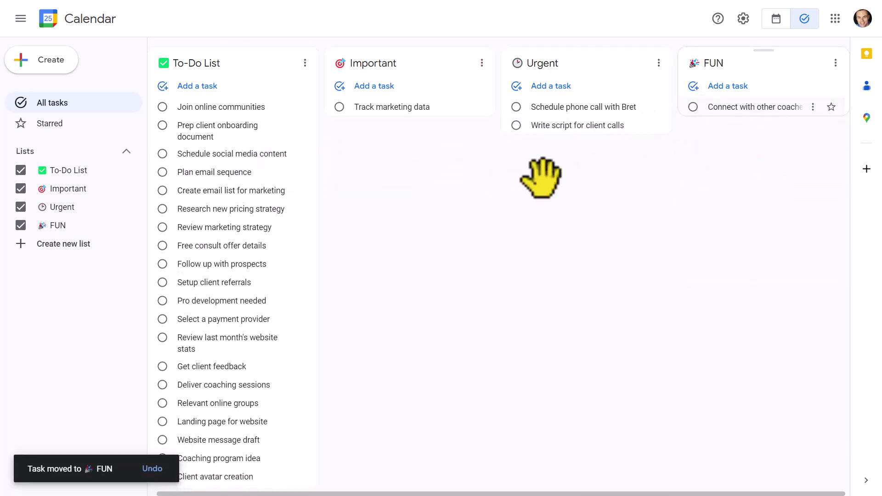
# Step: Move Join online communities to FUN, Plan email sequence and Review marketing strategy to Important, Free consult offer details to Urgent
pyautogui.moveTo(198, 109)
pyautogui.mouseDown()
pyautogui.moveTo(725, 116)
pyautogui.moveTo(731, 125)
pyautogui.mouseUp()
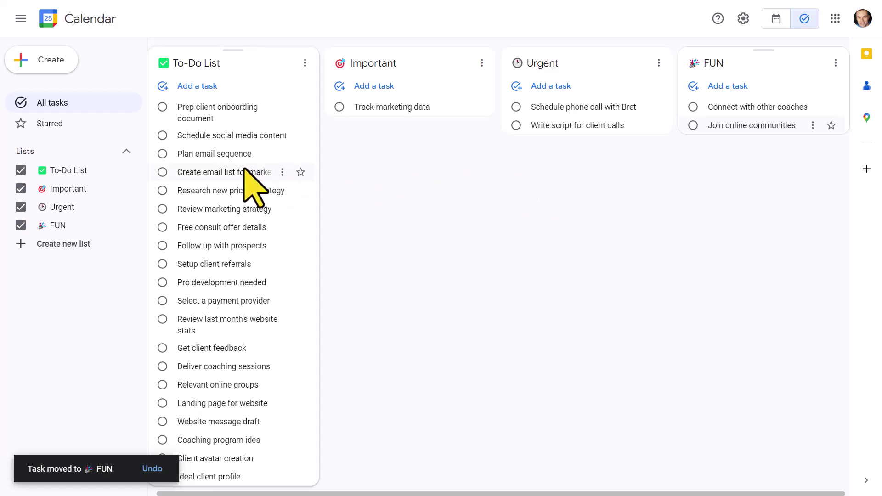
pyautogui.moveTo(214, 153)
pyautogui.mouseDown()
pyautogui.moveTo(364, 131)
pyautogui.moveTo(372, 114)
pyautogui.mouseUp()
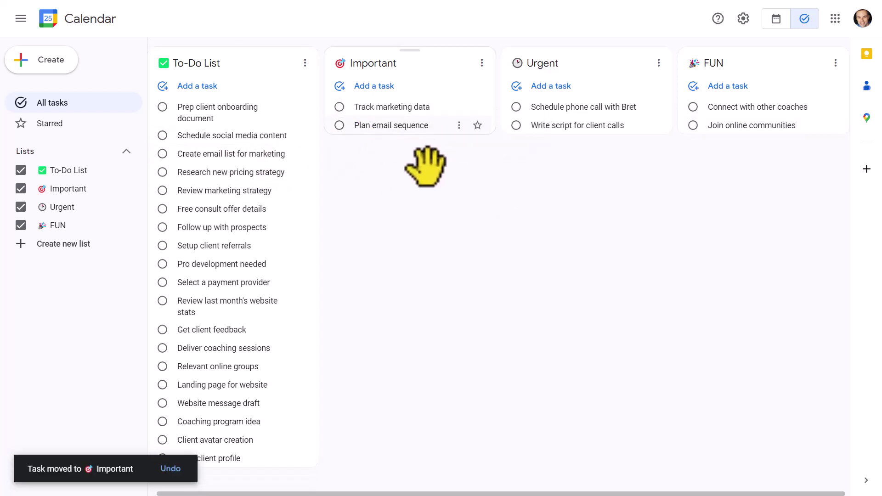
pyautogui.moveTo(221, 208); pyautogui.dragTo(561, 126)
pyautogui.moveTo(227, 191)
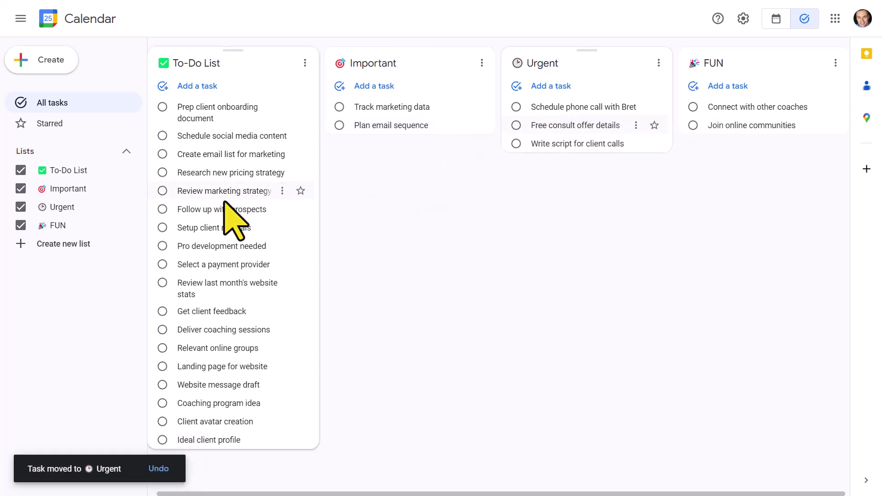
pyautogui.moveTo(221, 190); pyautogui.dragTo(372, 135)
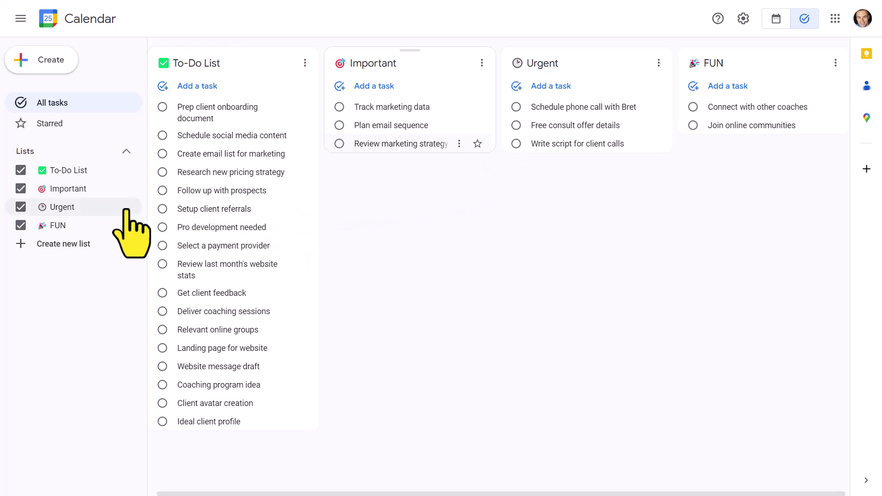
# Step: Hide the To-Do List column from the board via its sidebar checkbox
pyautogui.click(20, 171)
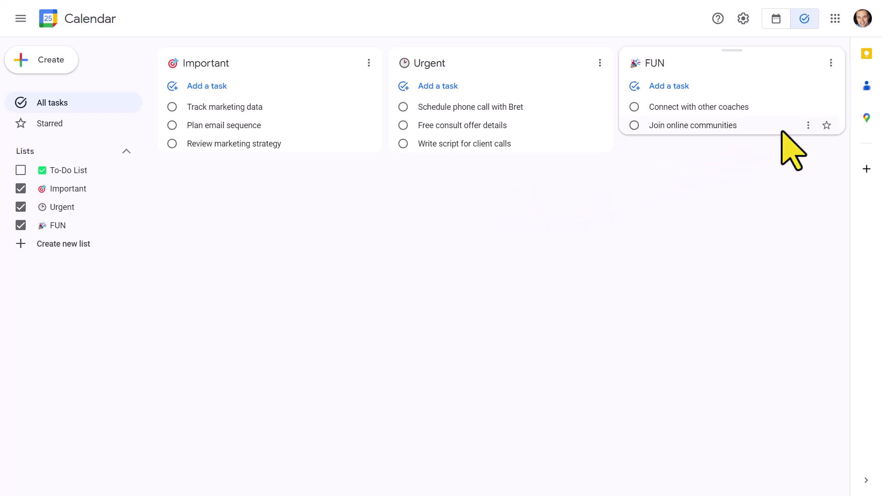
pyautogui.moveTo(731, 107)
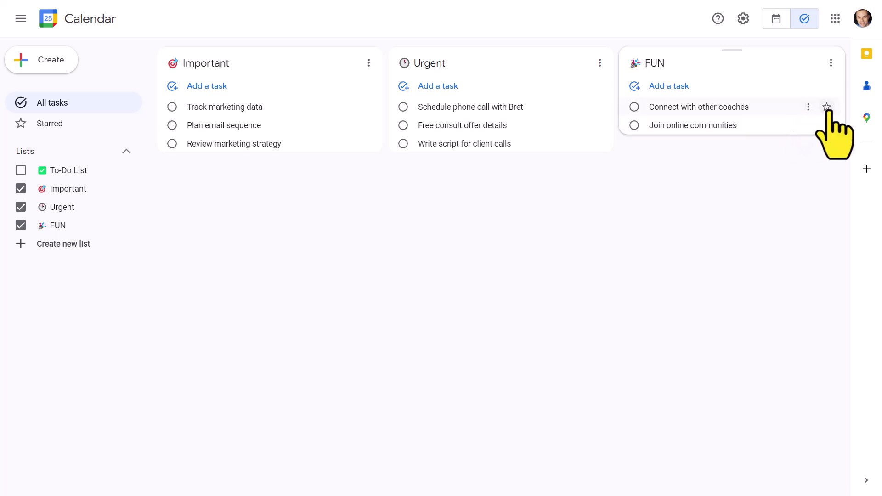
# Step: Star Connect with other coaches and Plan email sequence
pyautogui.click(828, 108)
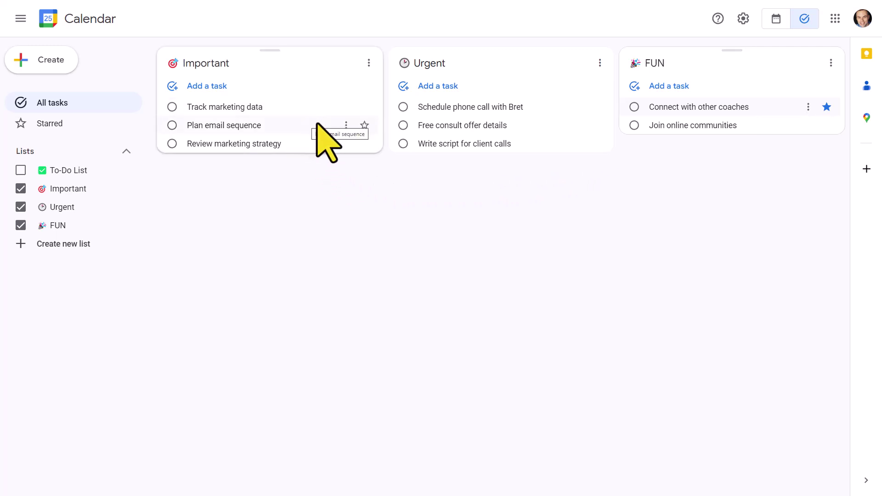
pyautogui.click(364, 125)
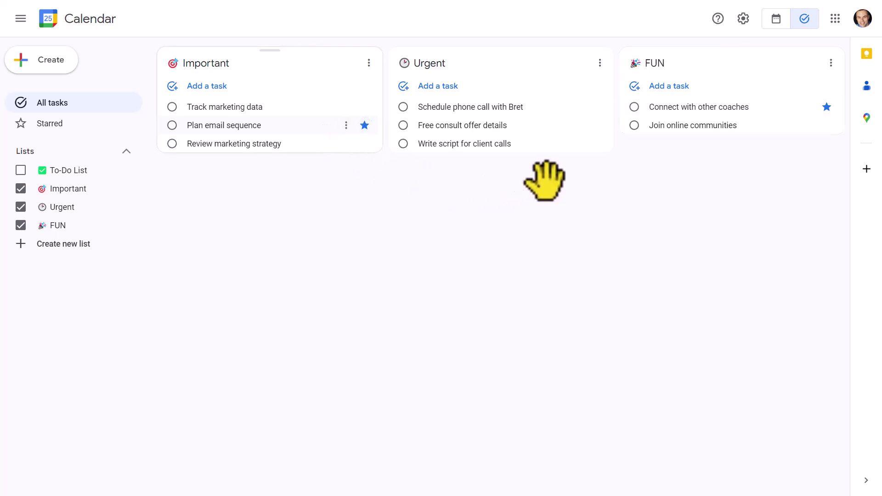
pyautogui.moveTo(496, 107)
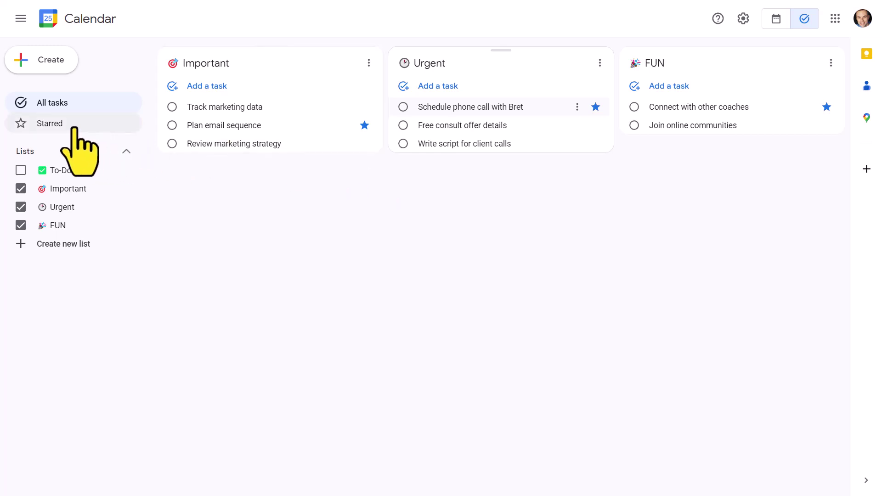
# Step: Check the three starred tasks in Starred view, then switch to the Calendar week view
pyautogui.click(46, 125)
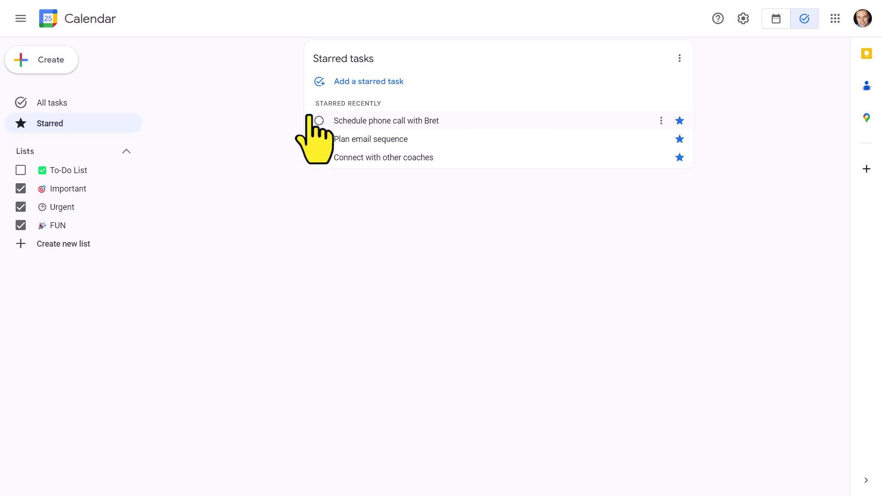
pyautogui.click(52, 103)
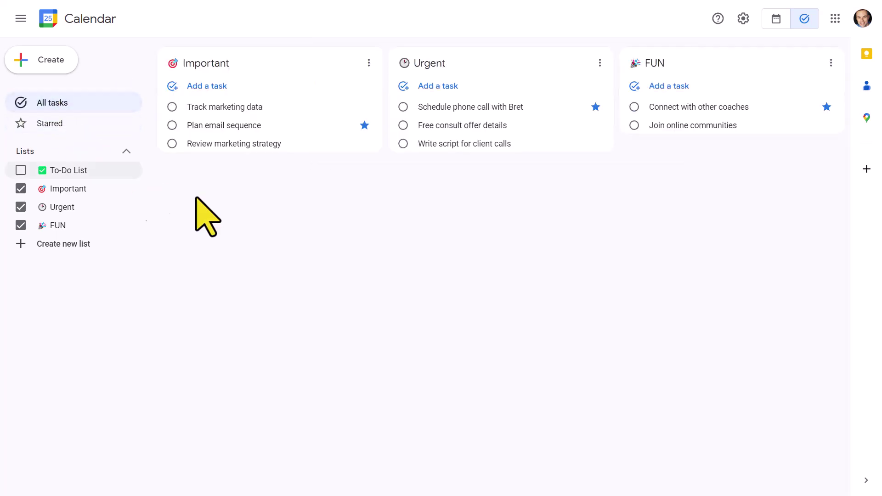
pyautogui.click(69, 122)
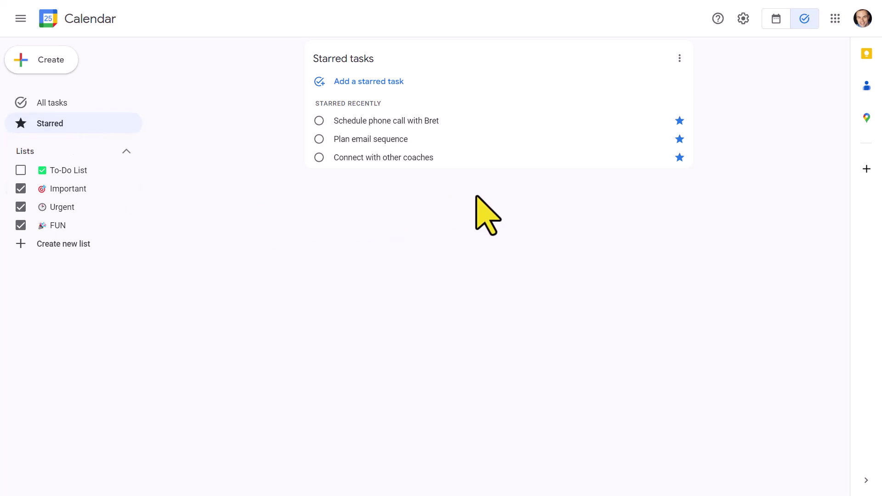
pyautogui.click(776, 19)
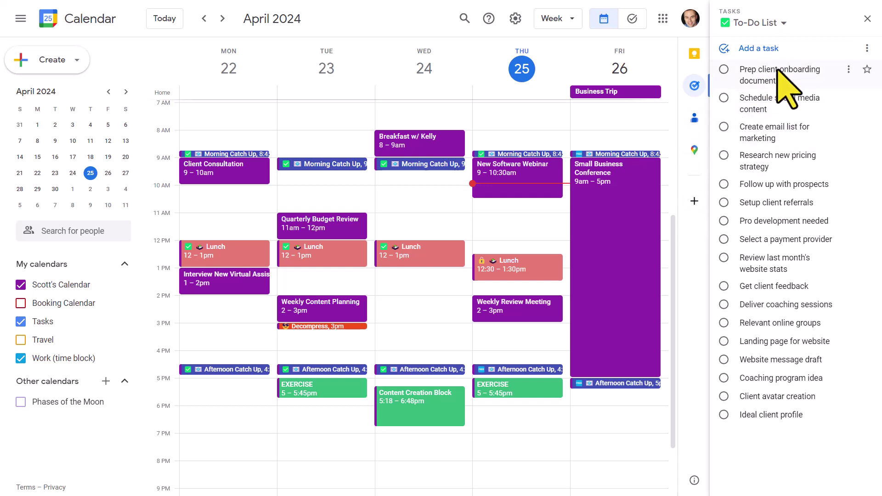
# Step: Set the Calendar's Tasks side panel to show the Starred list
pyautogui.click(756, 23)
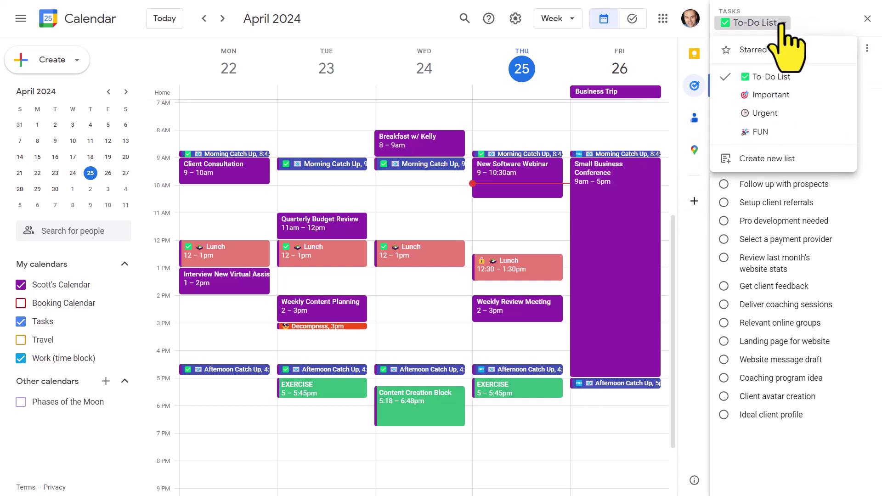
pyautogui.click(753, 49)
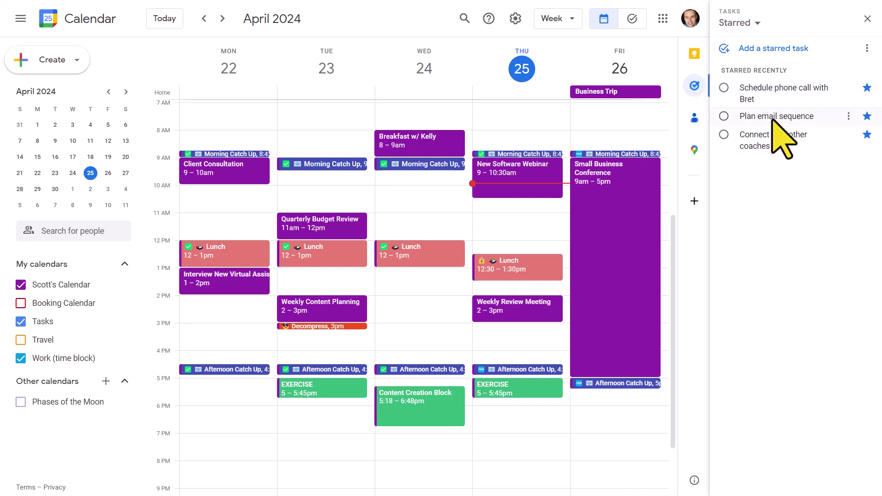
# Step: Schedule Plan email sequence for Thursday 11 AM and the Bret call for noon, then complete all three starred tasks
pyautogui.moveTo(776, 116); pyautogui.dragTo(521, 219)
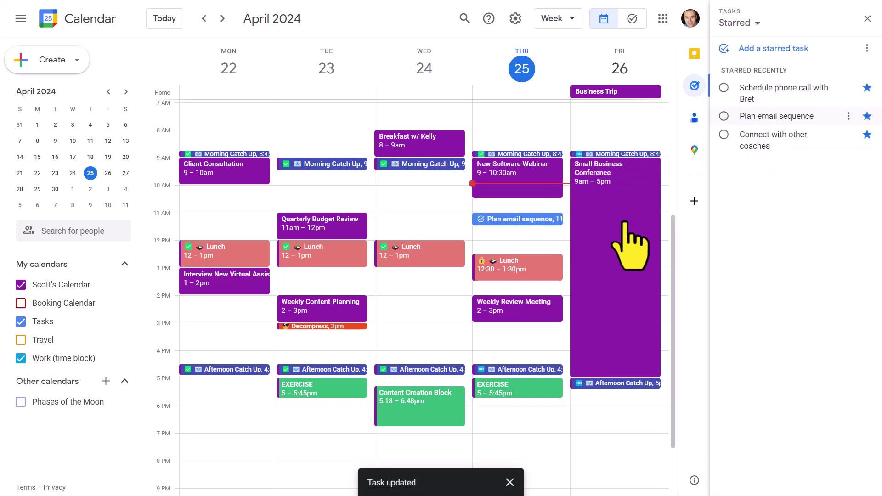
pyautogui.moveTo(779, 90); pyautogui.dragTo(537, 247)
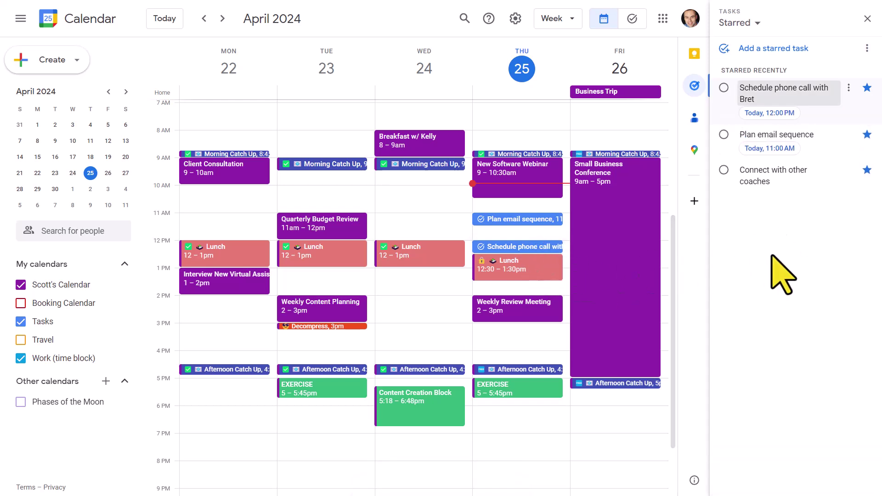
pyautogui.click(724, 170)
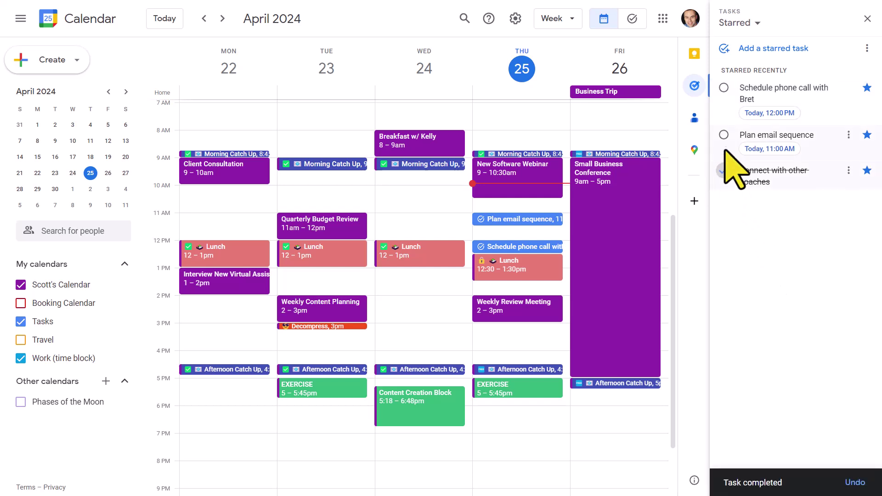
pyautogui.click(724, 135)
pyautogui.click(723, 88)
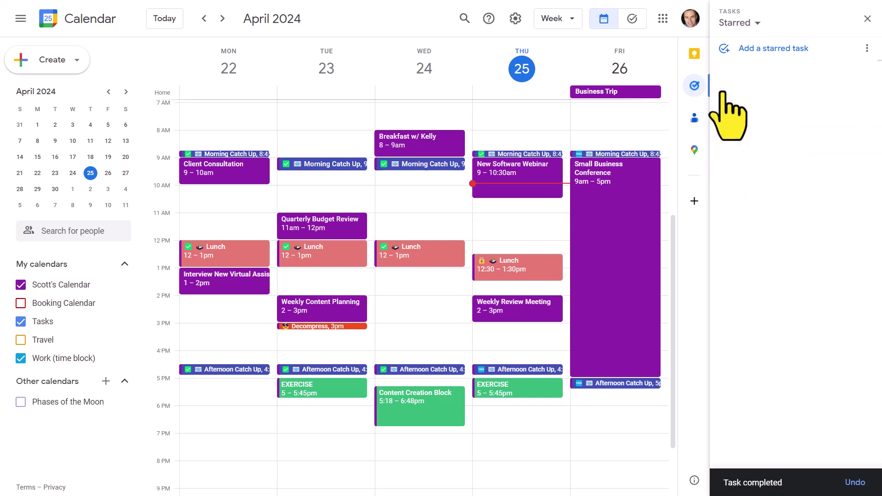
pyautogui.click(632, 19)
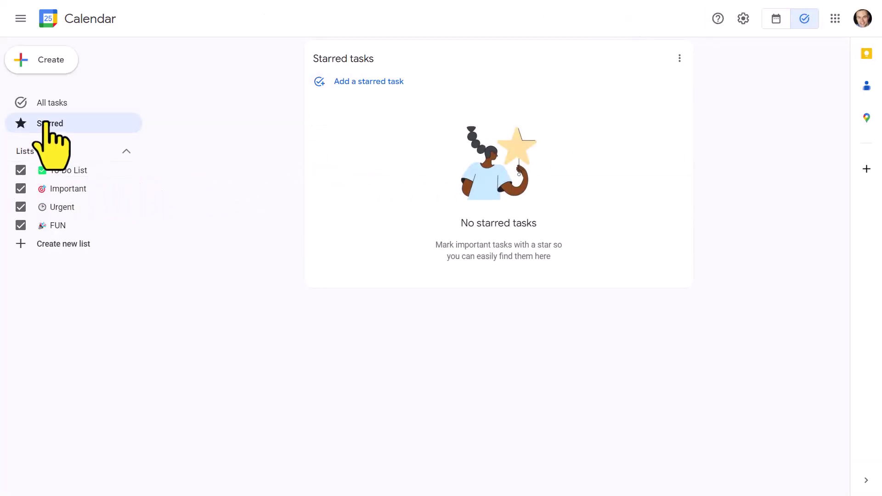
# Step: From the All tasks view, drag the pricing strategy task to Important and the email list task to Urgent
pyautogui.click(51, 103)
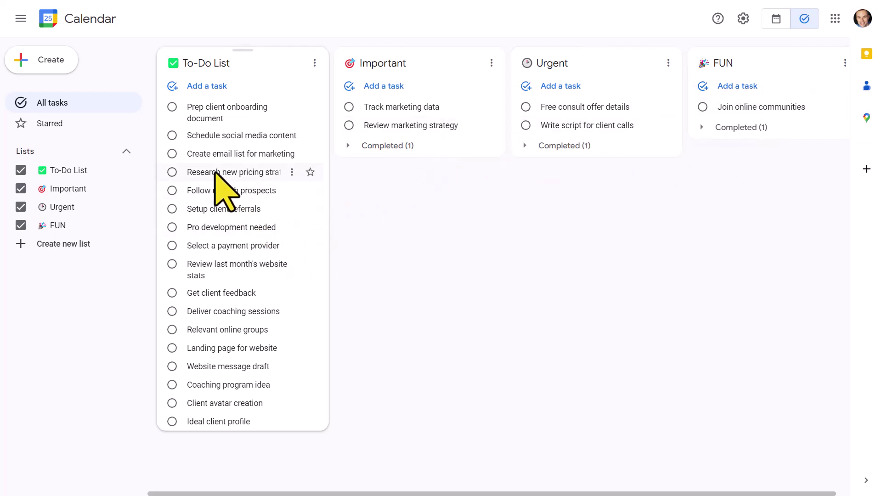
pyautogui.moveTo(240, 172); pyautogui.dragTo(386, 123)
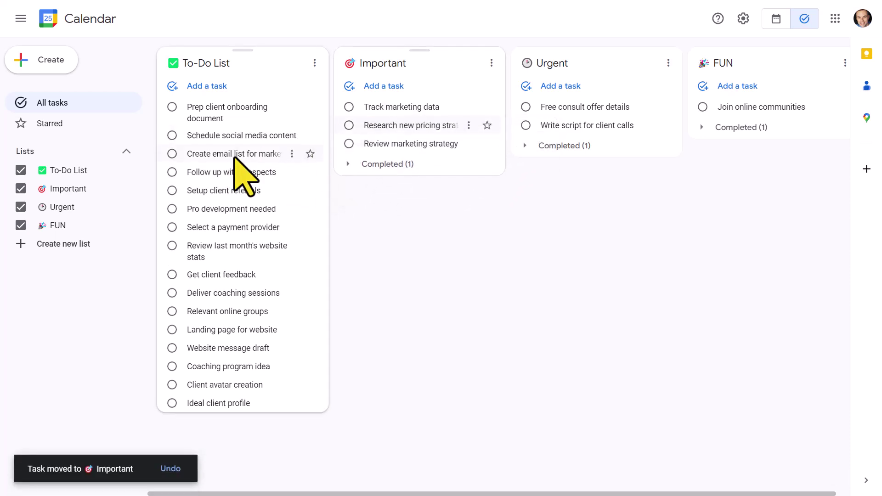
pyautogui.moveTo(228, 153); pyautogui.dragTo(545, 124)
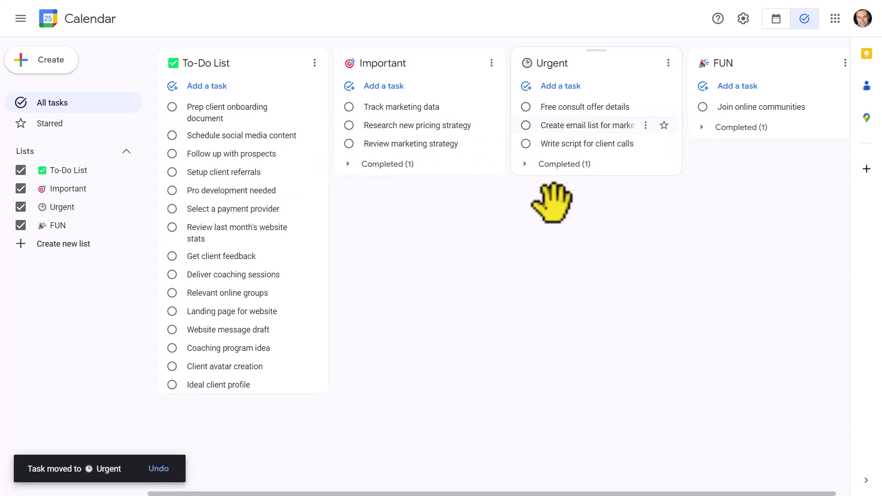